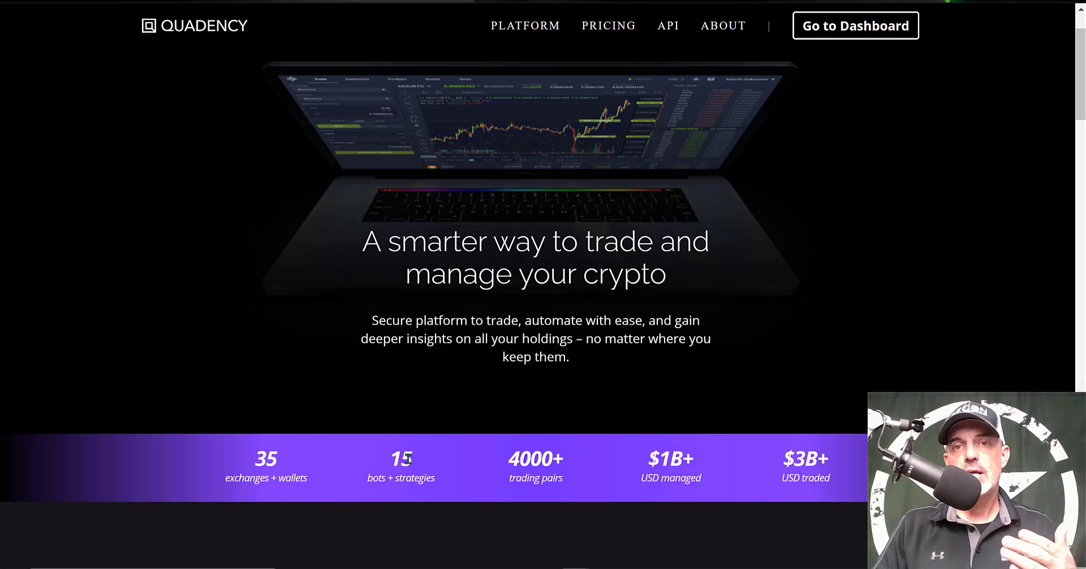
Open the PRICING page and scroll through the Lite, Pro and Unlimited plans.
left_click(608, 25)
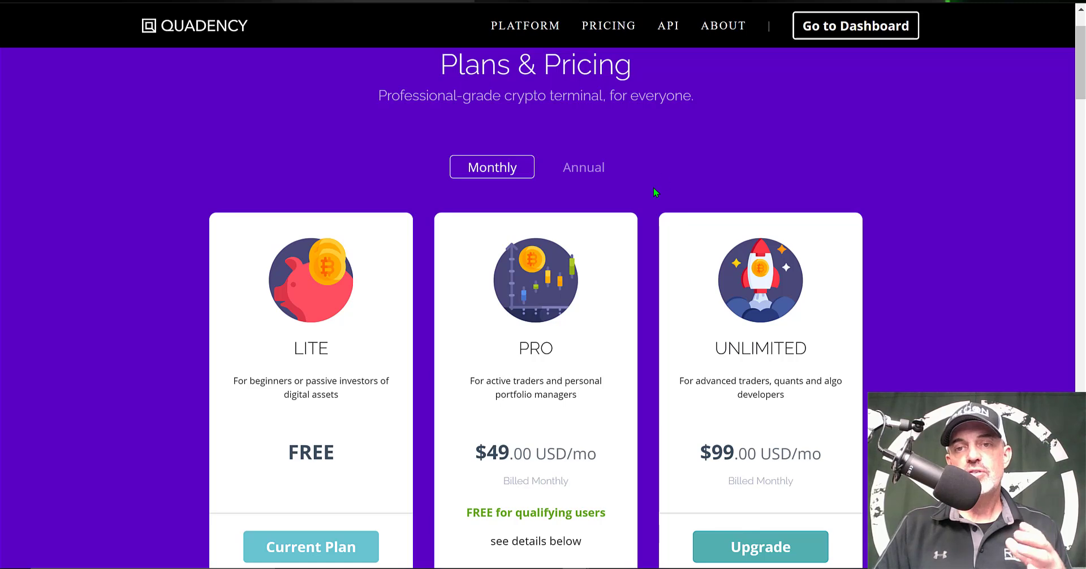
scroll(653, 188, "down", 1)
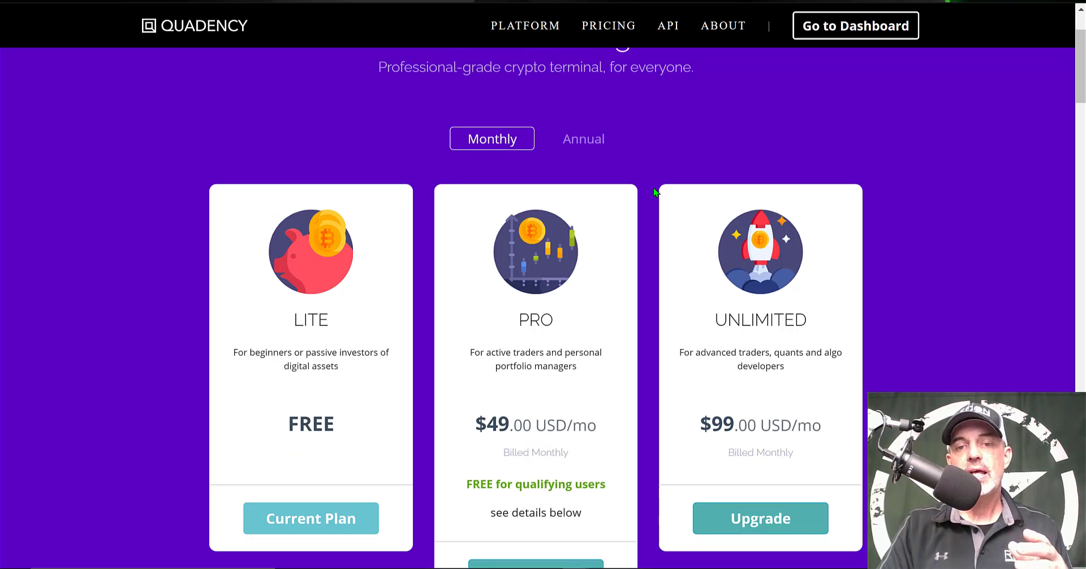
Scroll the pricing page down to the Unlimited plan at $99.00 USD/mo.
scroll(654, 191, "down", 15)
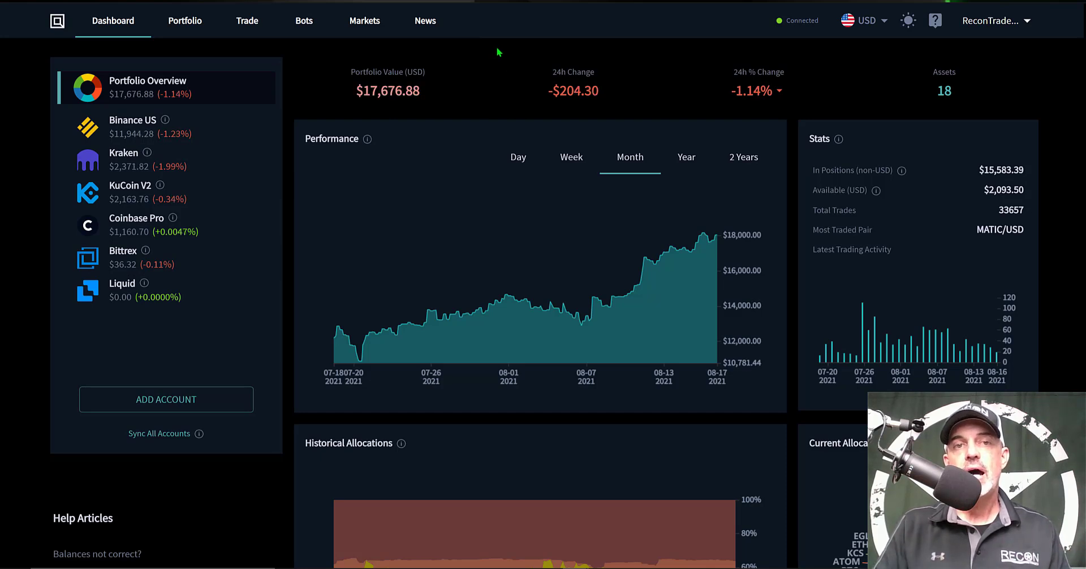
In the Bots tab, scroll Available Bots down to DMAC and select it.
left_click(303, 22)
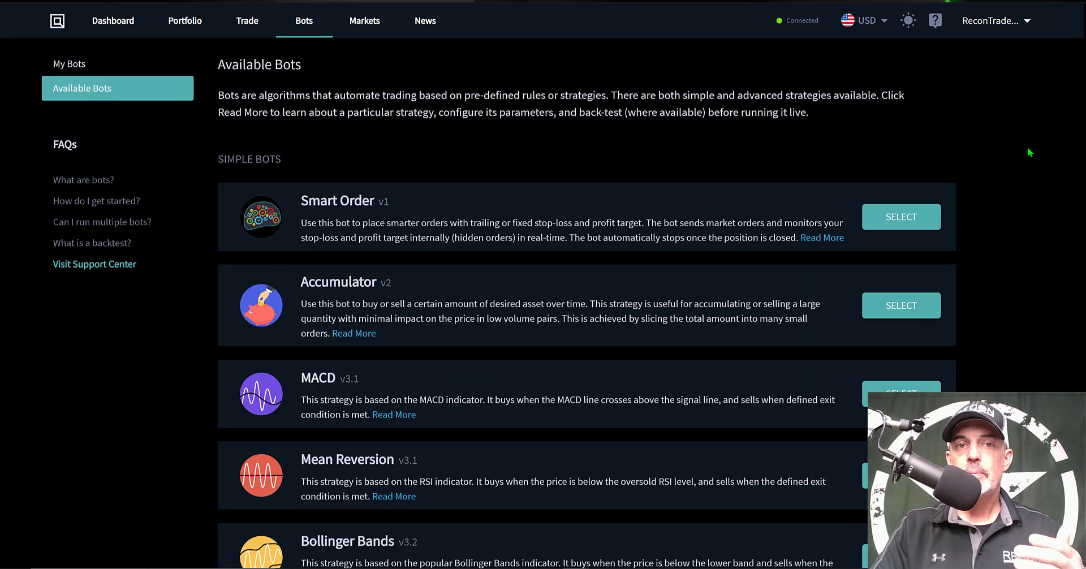
scroll(1028, 152, "down", 1)
scroll(1006, 164, "down", 3)
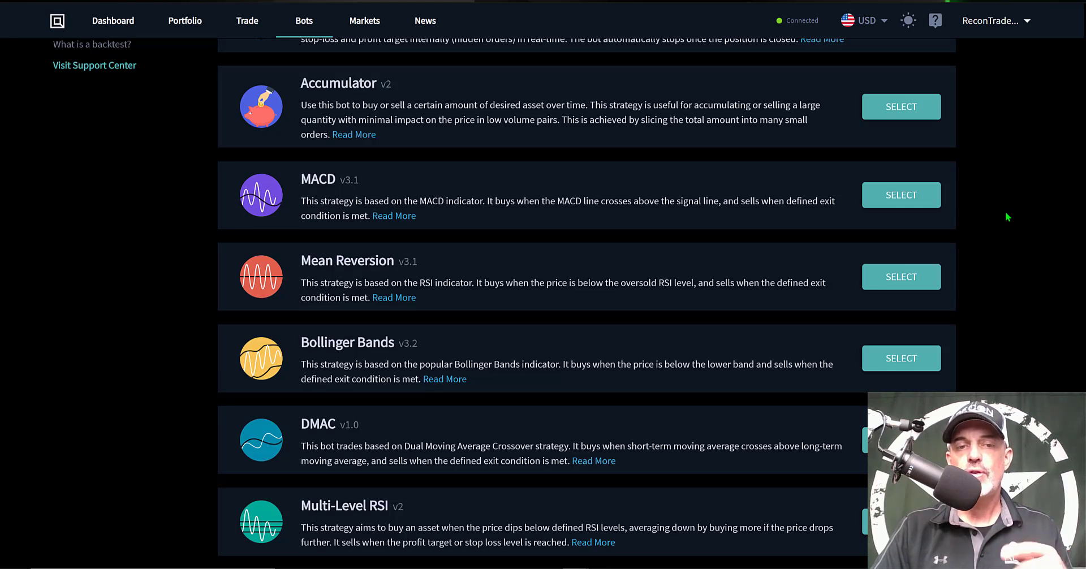
scroll(583, 167, "down", 3)
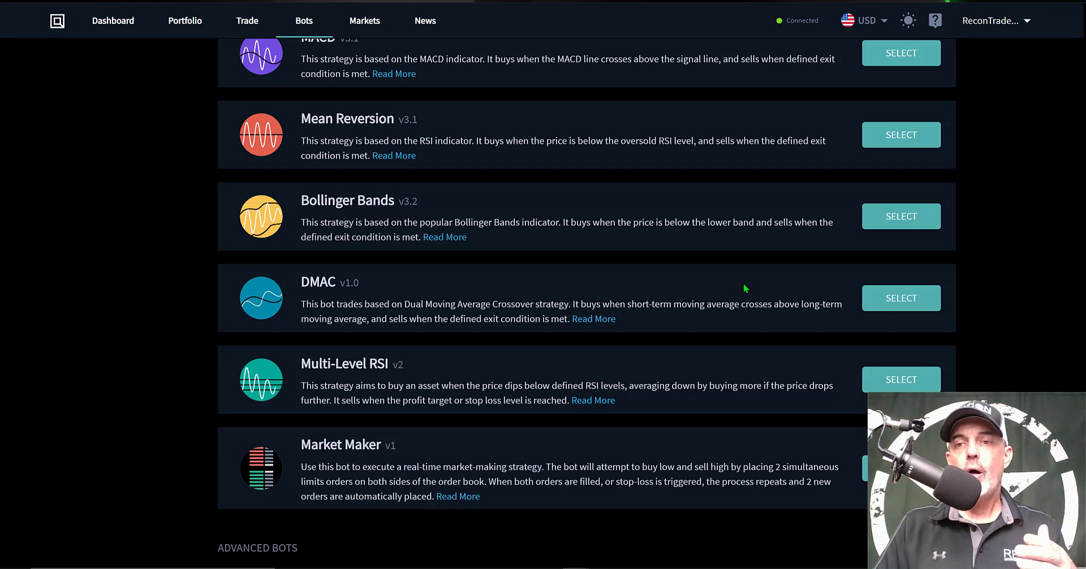
left_click(900, 300)
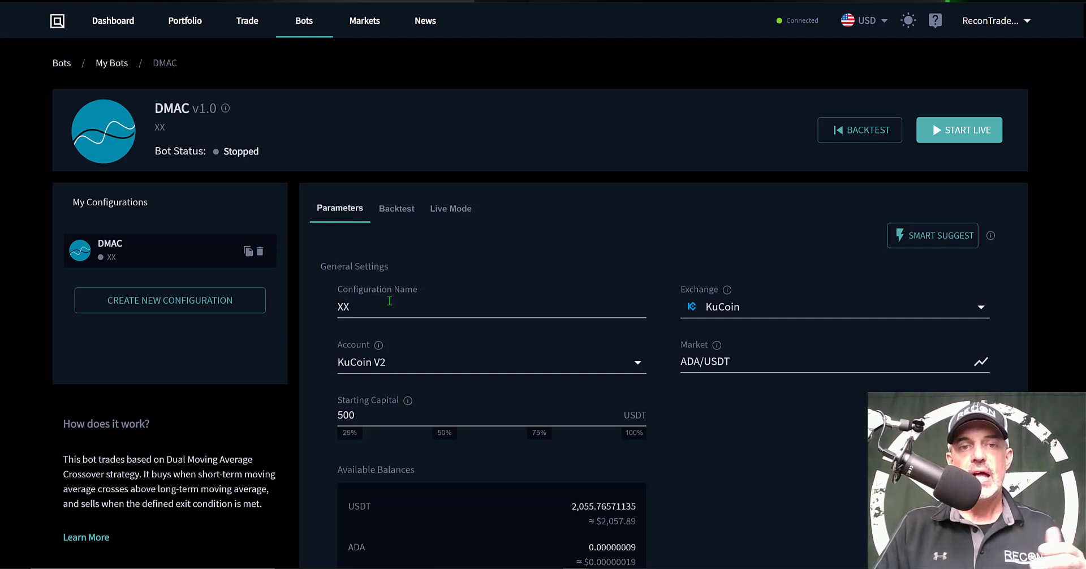
Rename the configuration from XX to DMAC.
left_click(360, 306)
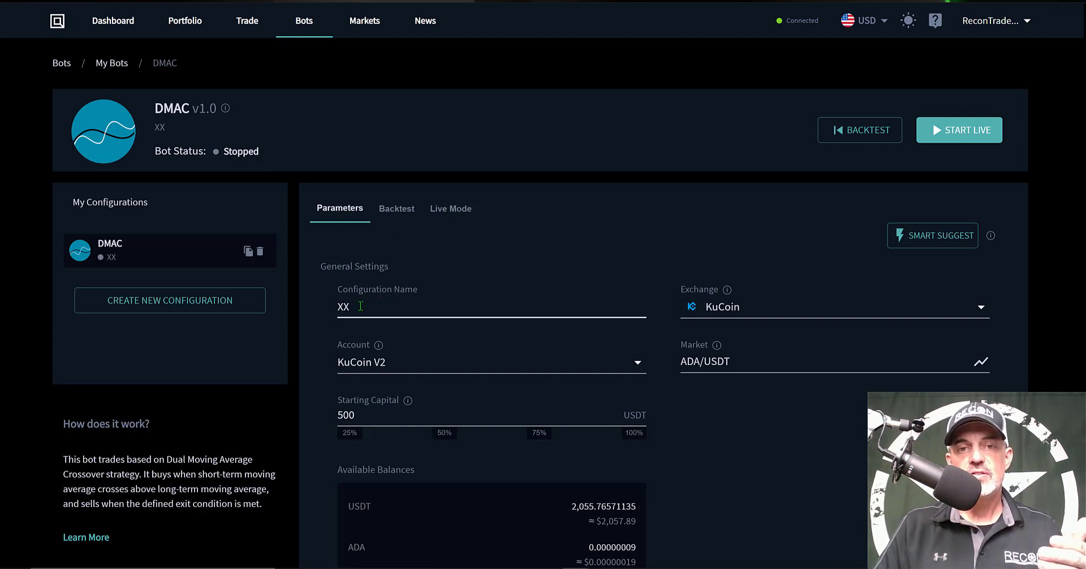
left_click_drag(357, 307, 336, 309)
type("DMAC")
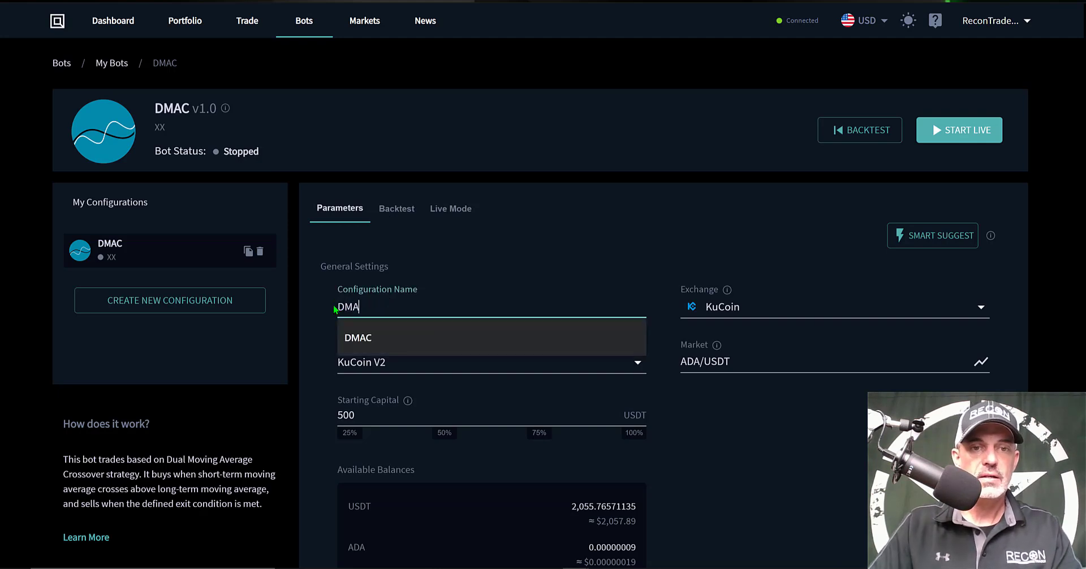
left_click(677, 277)
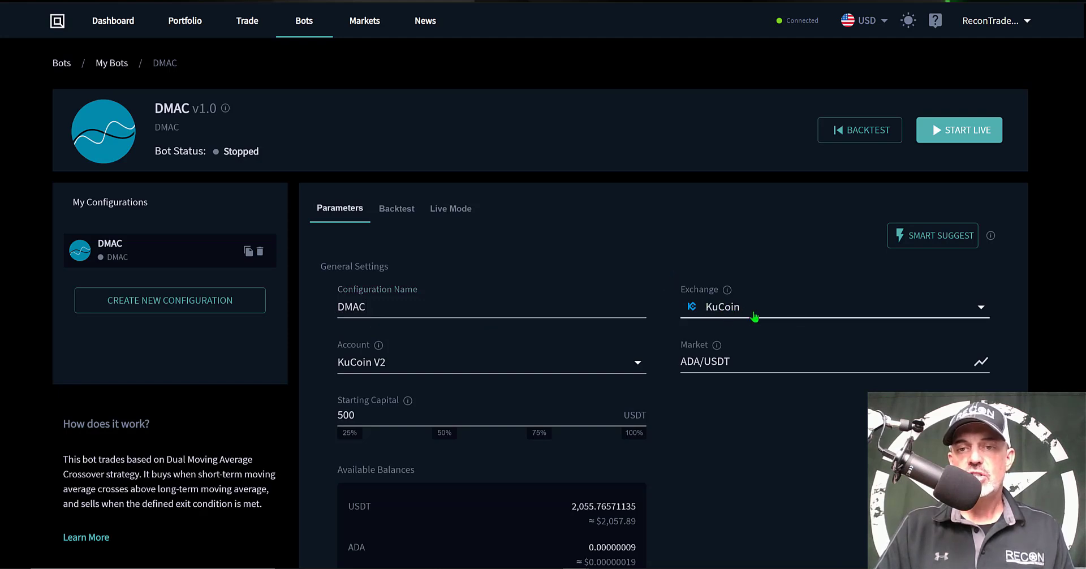
Choose KuCoin as the bot's exchange.
left_click(934, 313)
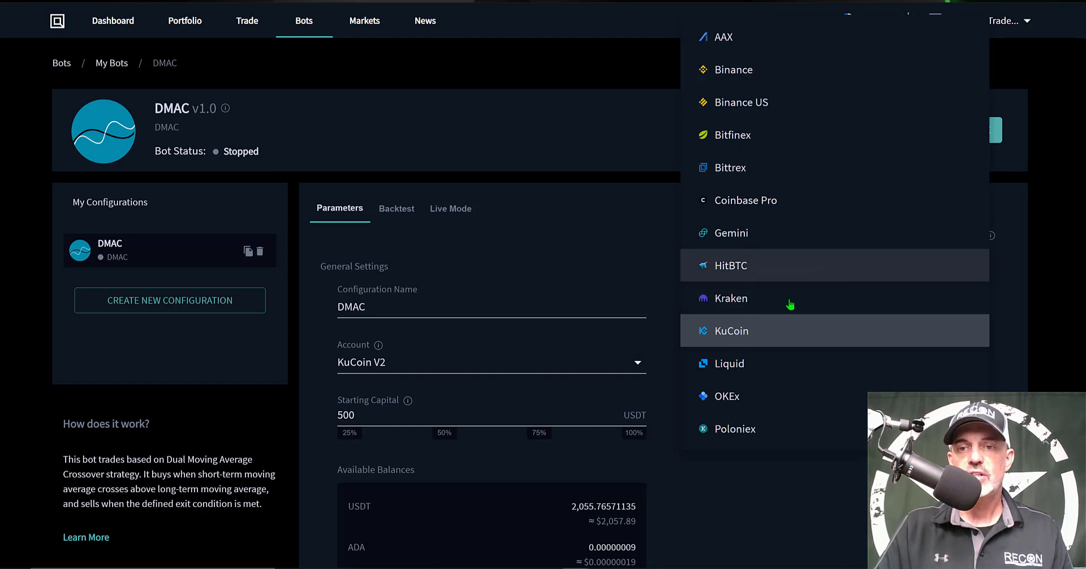
left_click(741, 335)
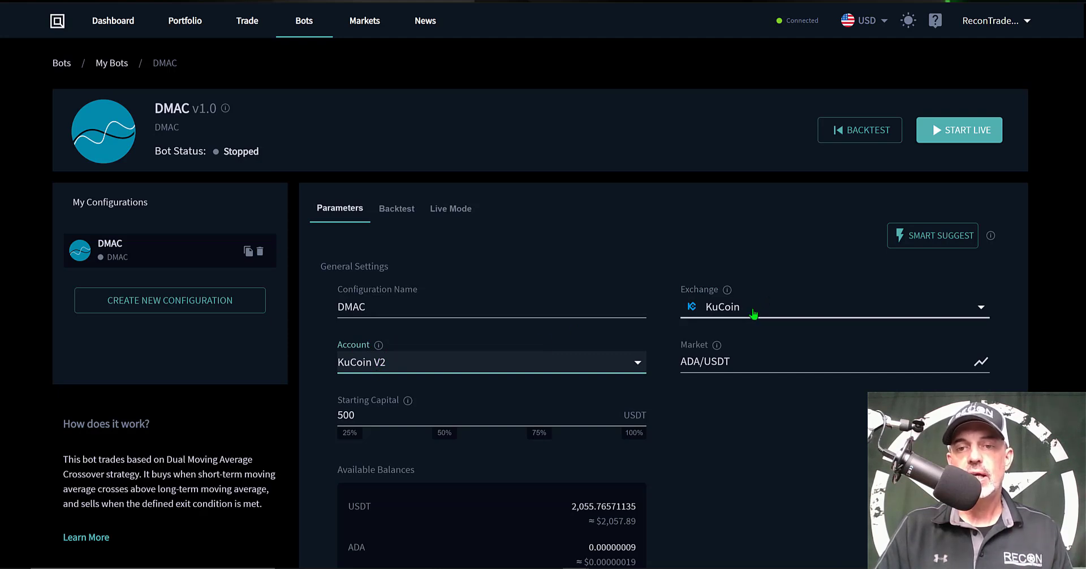
mouse_move(702, 350)
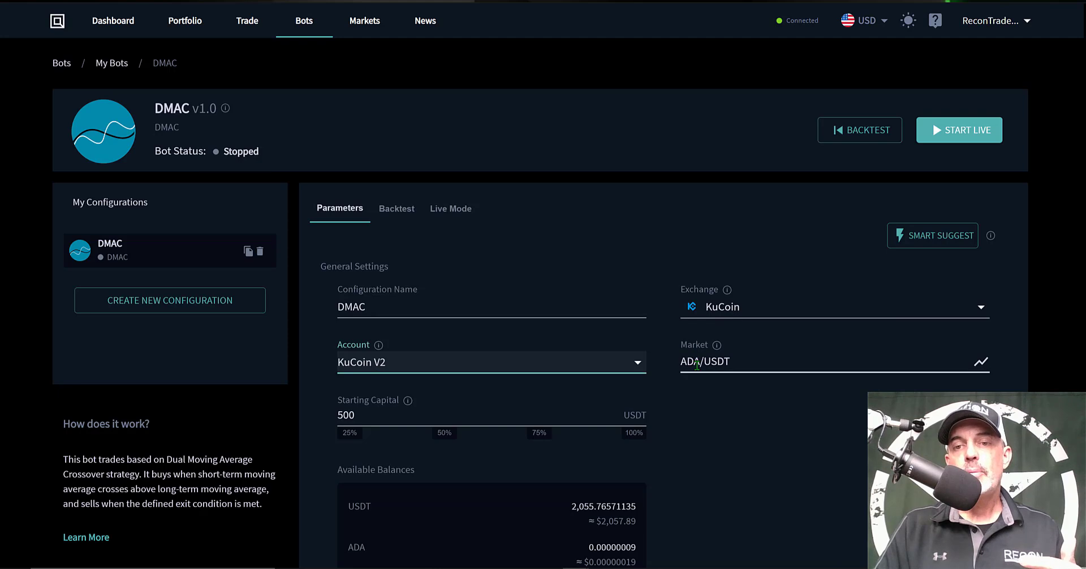
Search the BTC, ETH and SOL pairs, then set the market to ADA/USDT.
left_click_drag(739, 358, 675, 363)
type("B")
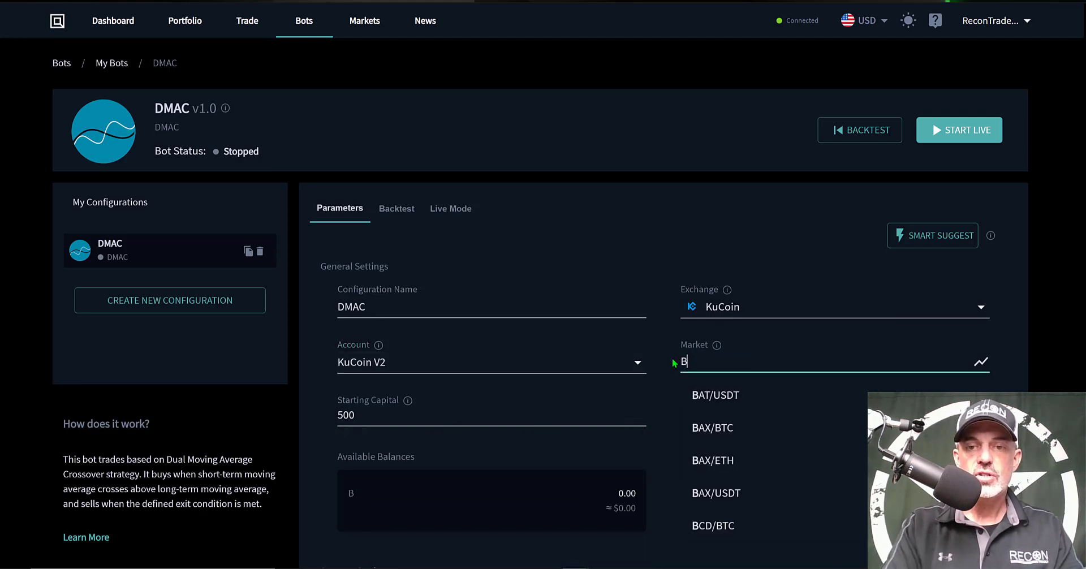
type("TC")
key("BackSpace")
key("BackSpace")
key("BackSpace")
type("ETH")
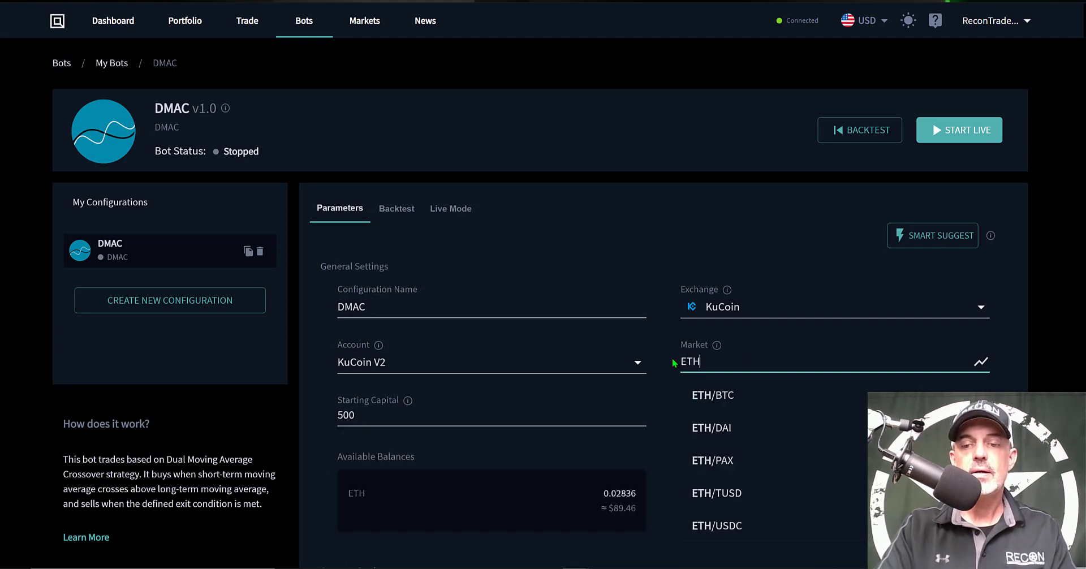
key("BackSpace")
key("BackSpace")
key("BackSpace")
type("SOL")
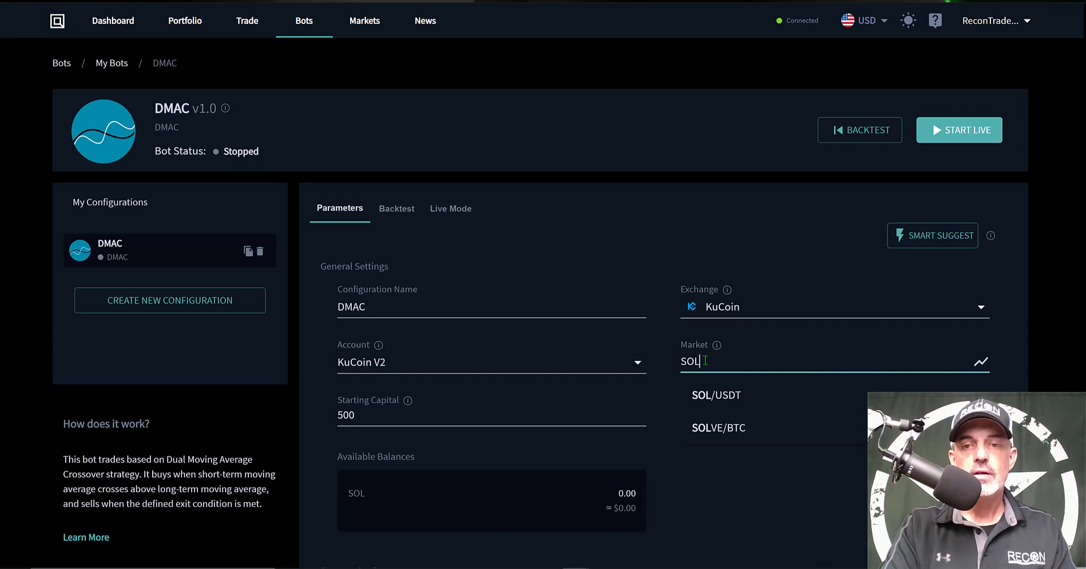
key("BackSpace")
key("BackSpace")
key("BackSpace")
type("ADA")
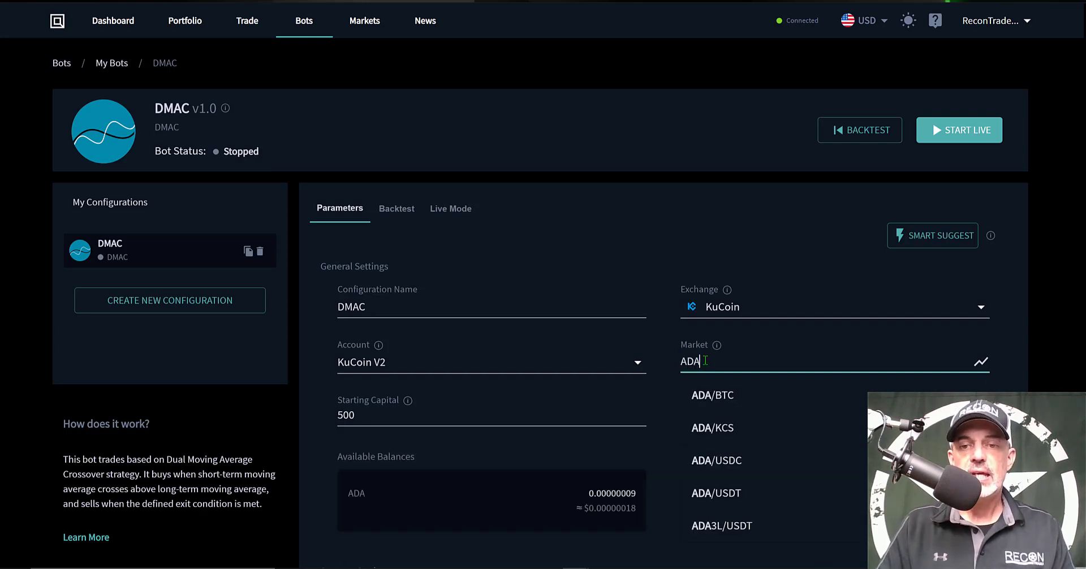
left_click(733, 490)
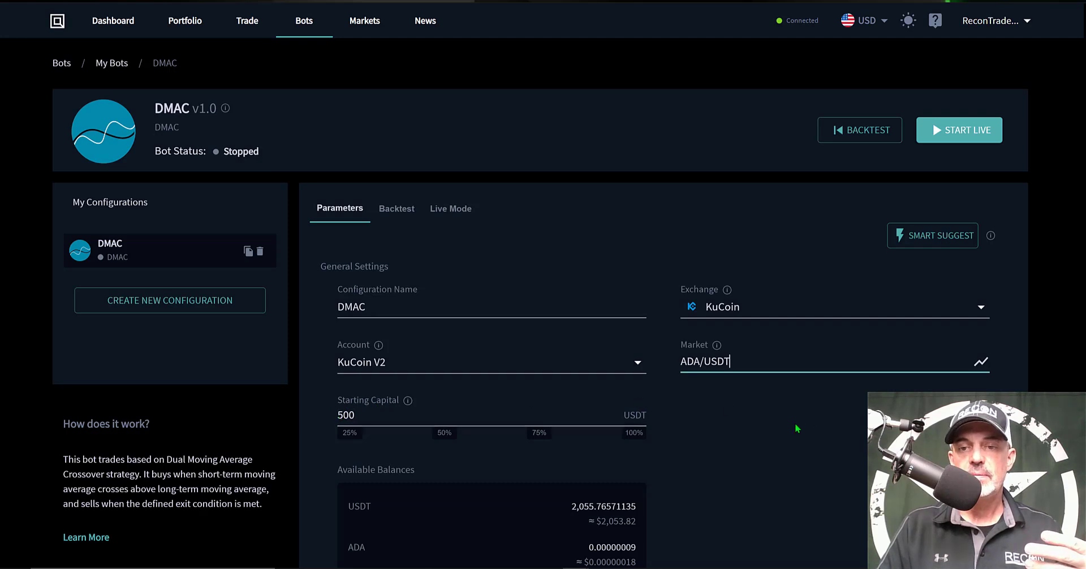
scroll(423, 231, "down", 3)
Highlight the Available Balances heading above the strategy settings.
left_click_drag(340, 272, 423, 274)
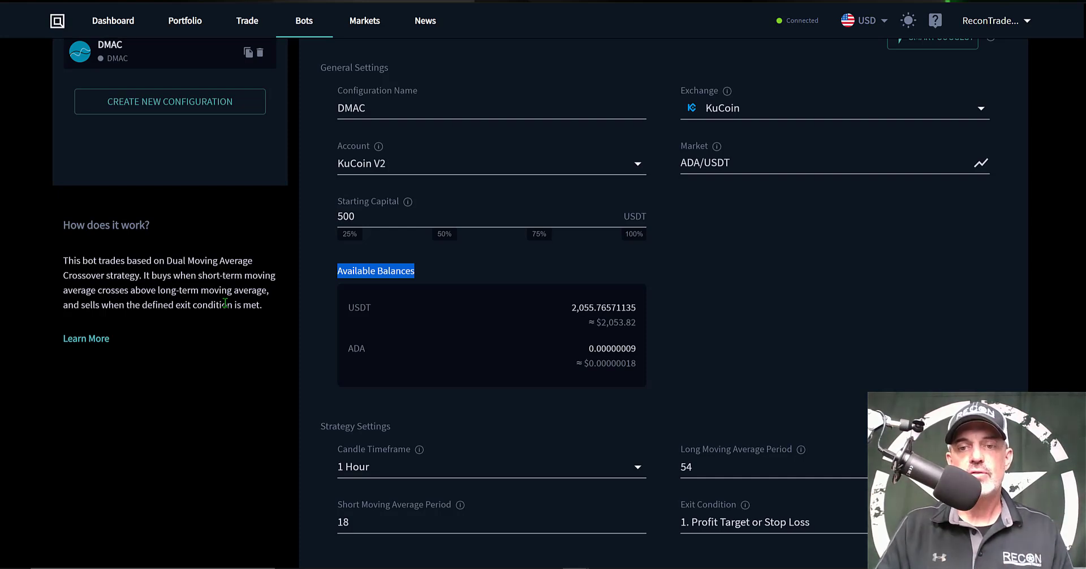
Keep the candle timeframe at 1 Hour, highlighting the Strategy Settings and Long Moving Average Period labels.
left_click(782, 311)
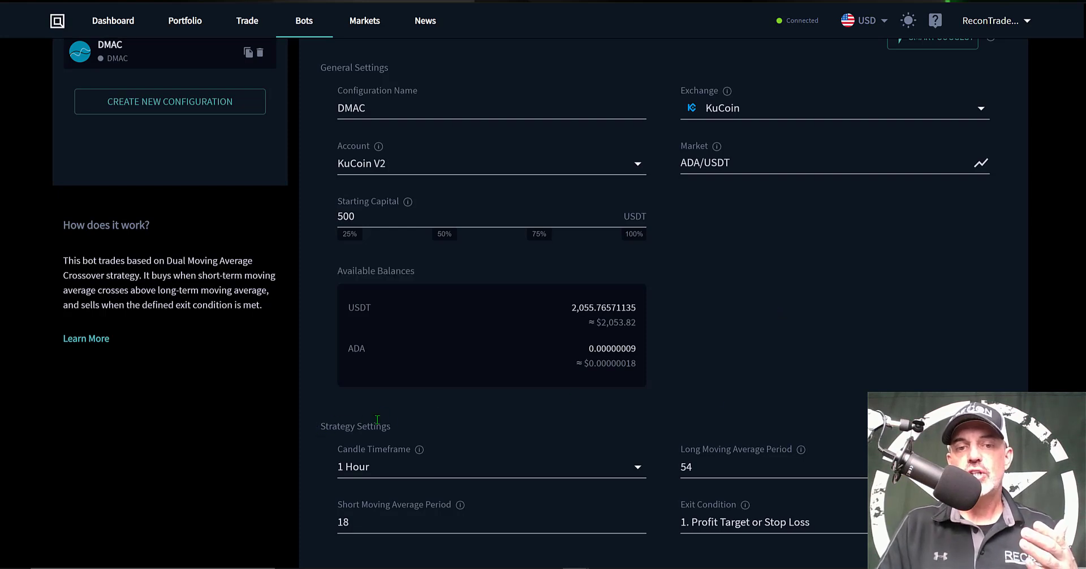
left_click_drag(319, 429, 418, 423)
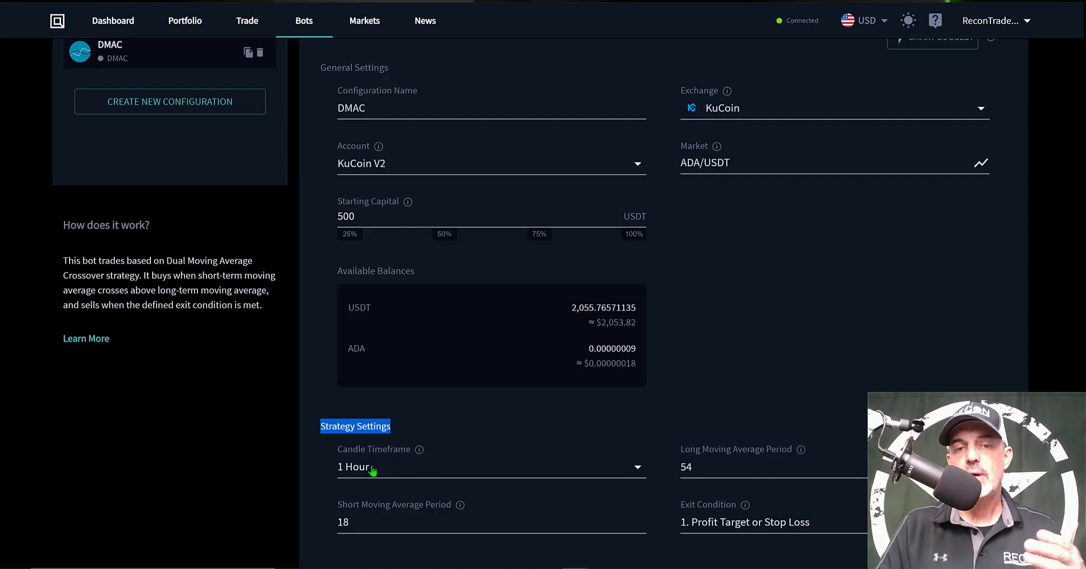
left_click(637, 475)
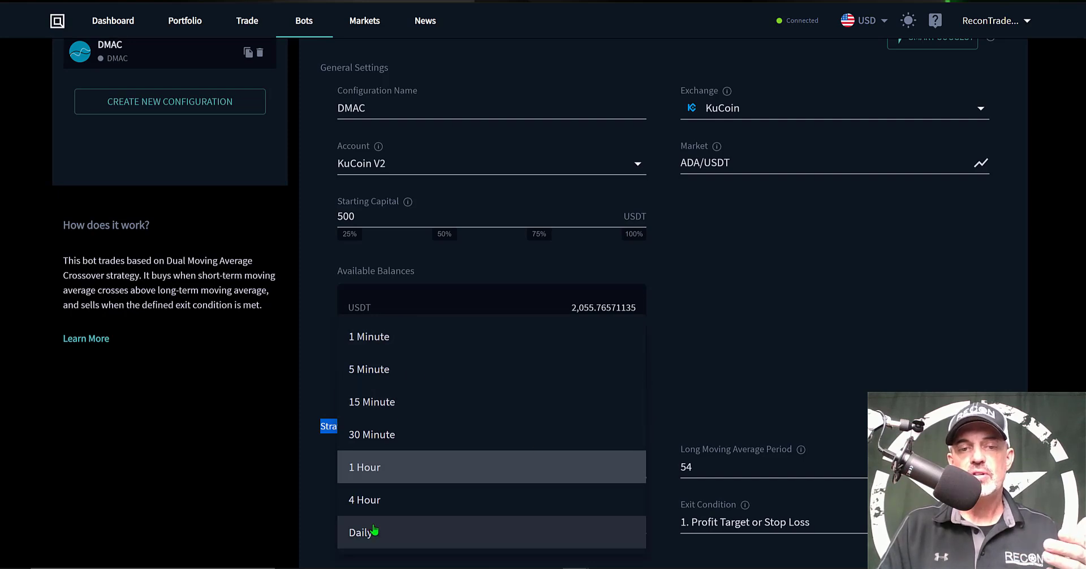
left_click(371, 467)
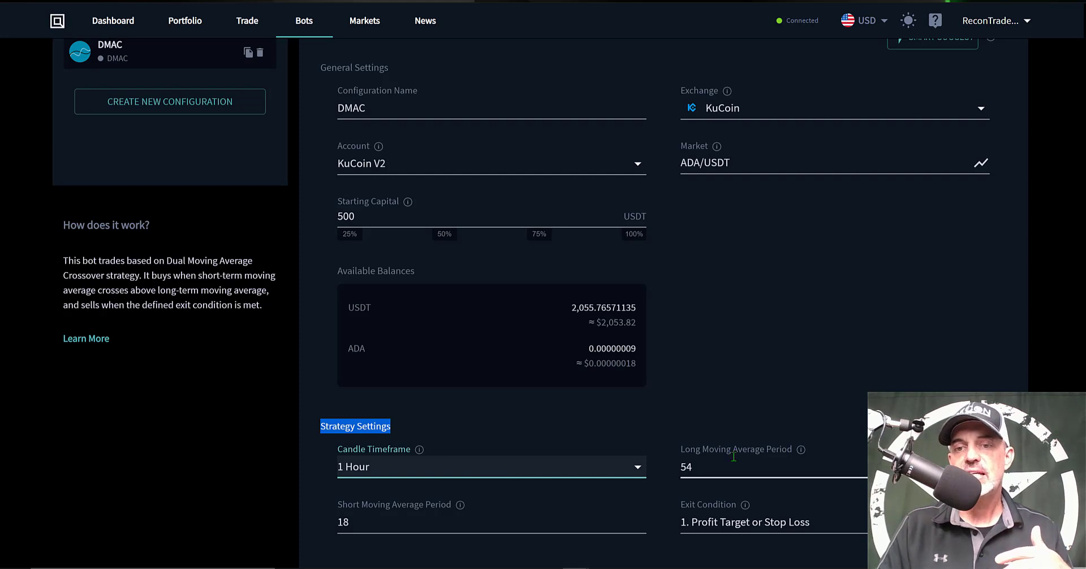
left_click_drag(681, 449, 794, 450)
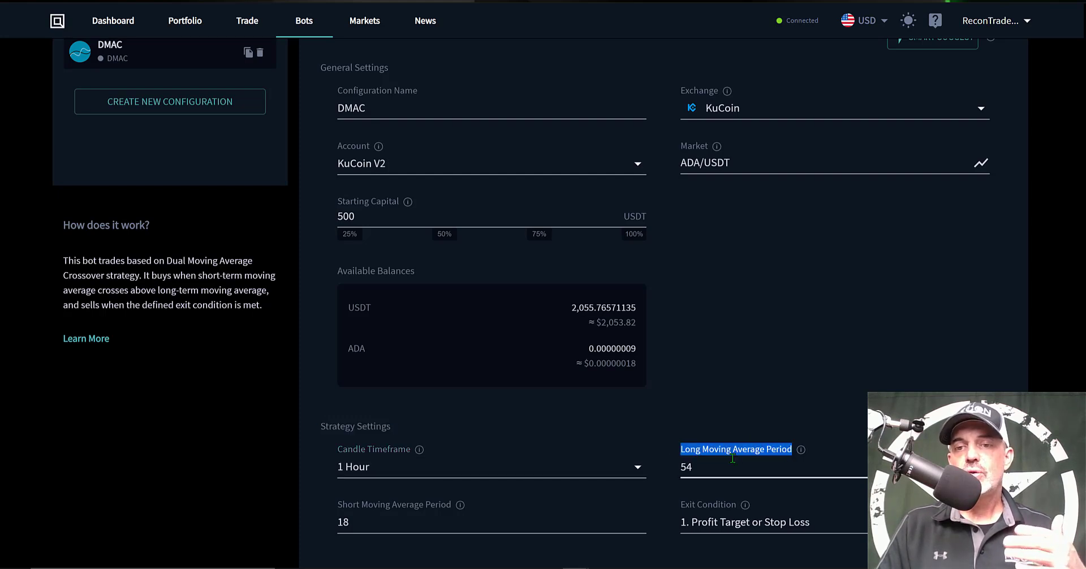